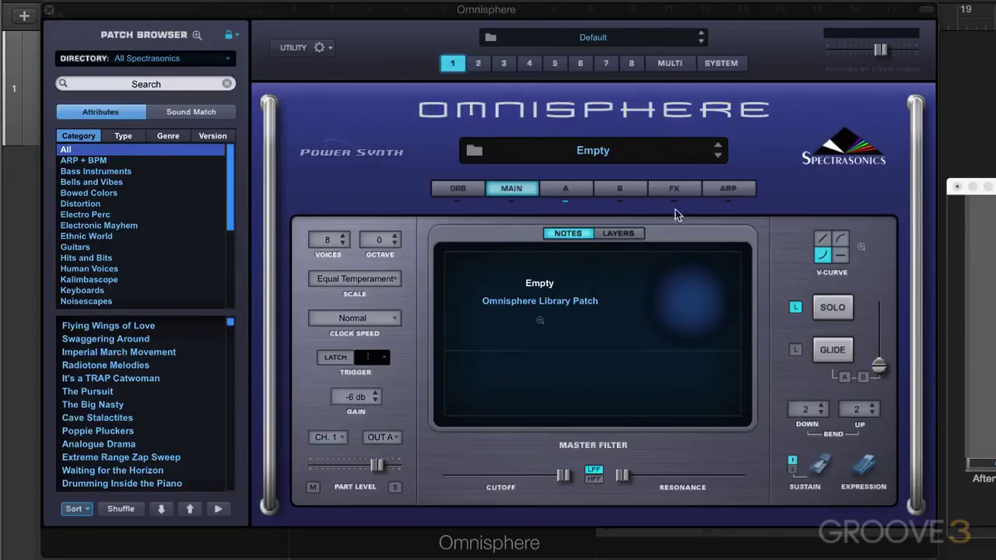
# Step: Look through the Part A, Part B, FX, Orb and Main edit pages
pyautogui.click(581, 193)
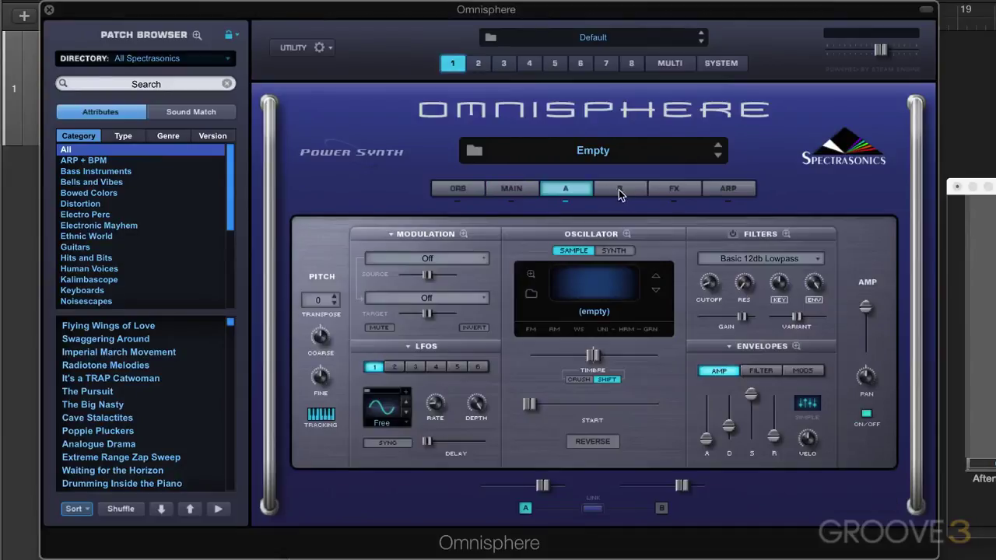
pyautogui.click(620, 193)
pyautogui.click(674, 189)
pyautogui.click(458, 190)
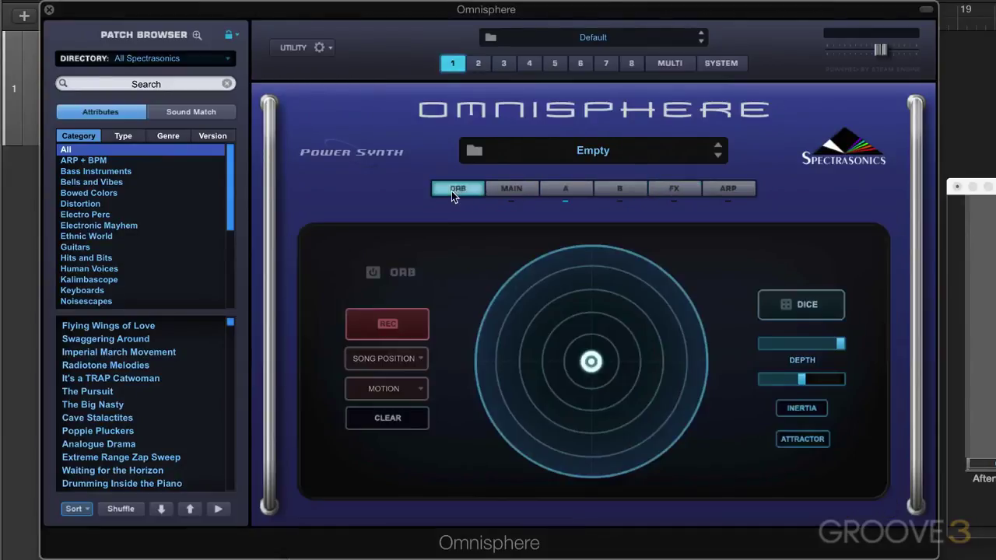
pyautogui.click(511, 188)
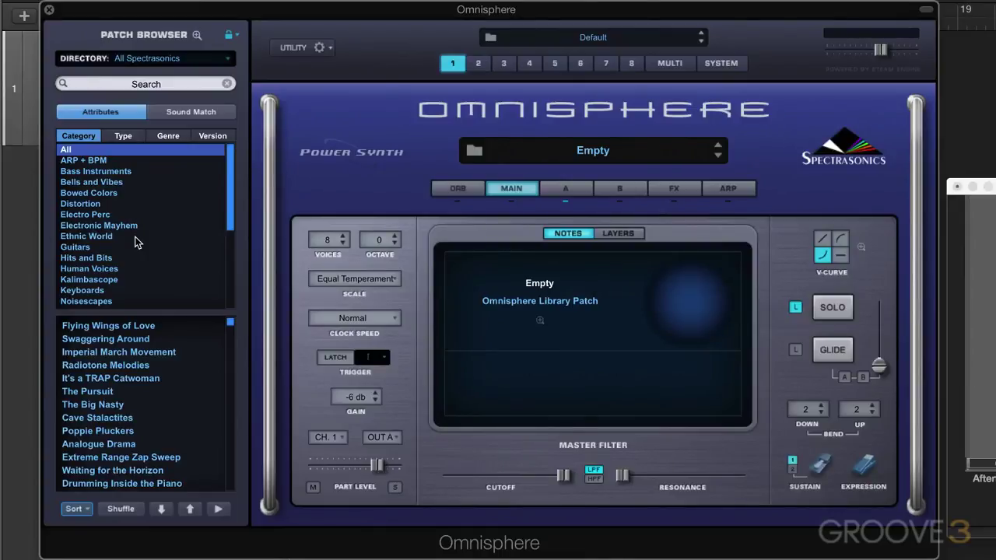
# Step: Step through parts 2 and 3 to part 4 with its Default patch
pyautogui.click(478, 63)
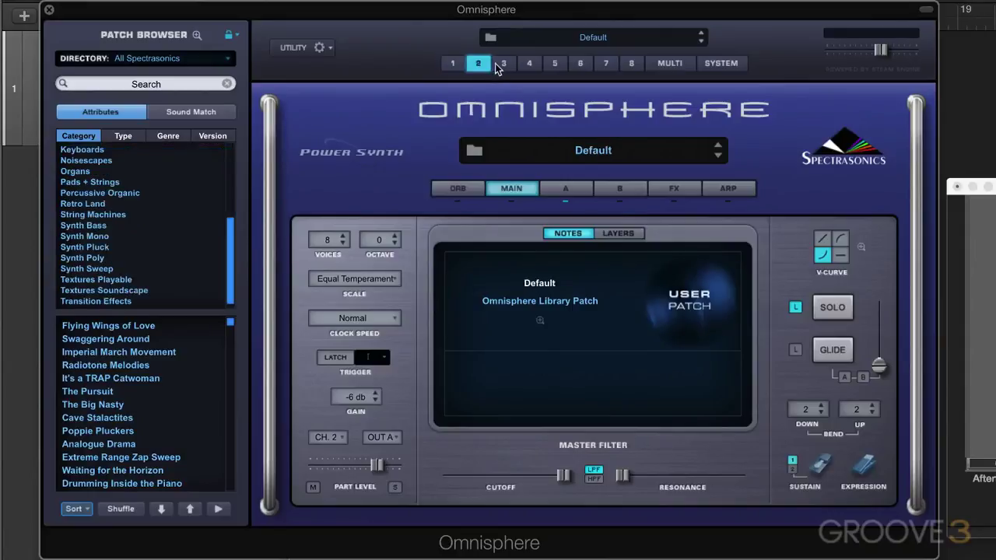
pyautogui.click(503, 63)
pyautogui.click(529, 63)
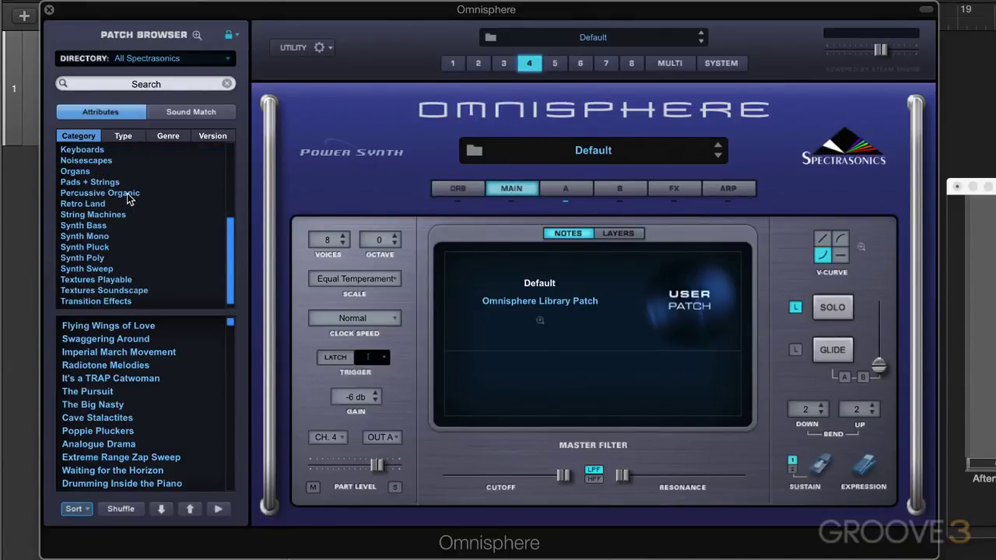
# Step: View the multi mixer, then the system settings, then the multi mixer again
pyautogui.click(667, 65)
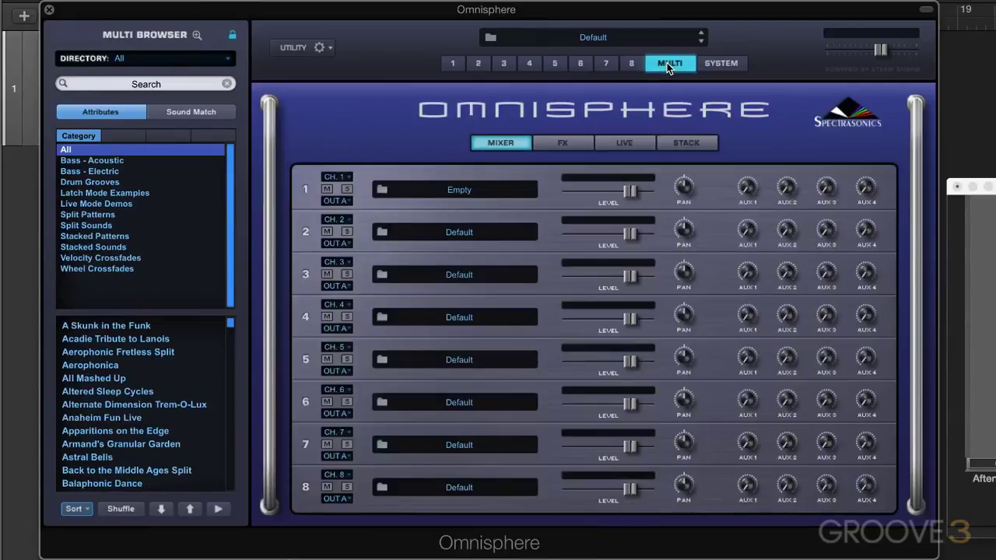
pyautogui.click(714, 70)
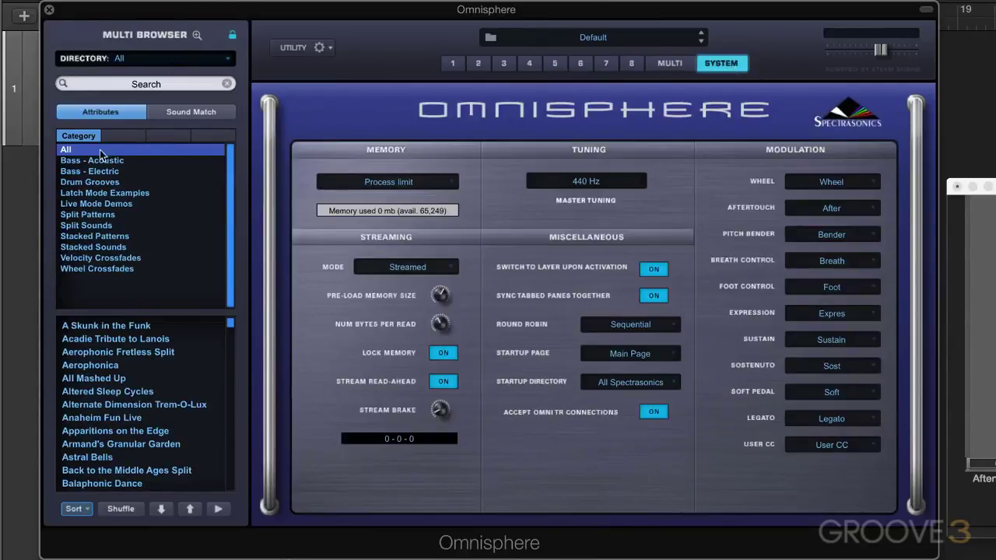
pyautogui.click(657, 65)
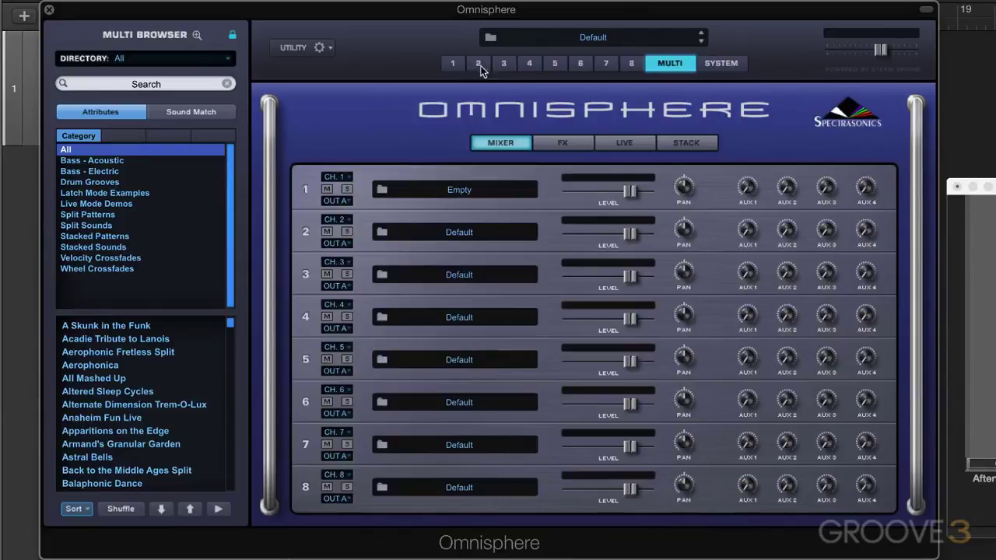
# Step: Select part 1 and preview the full-size patch browser before closing it
pyautogui.click(454, 63)
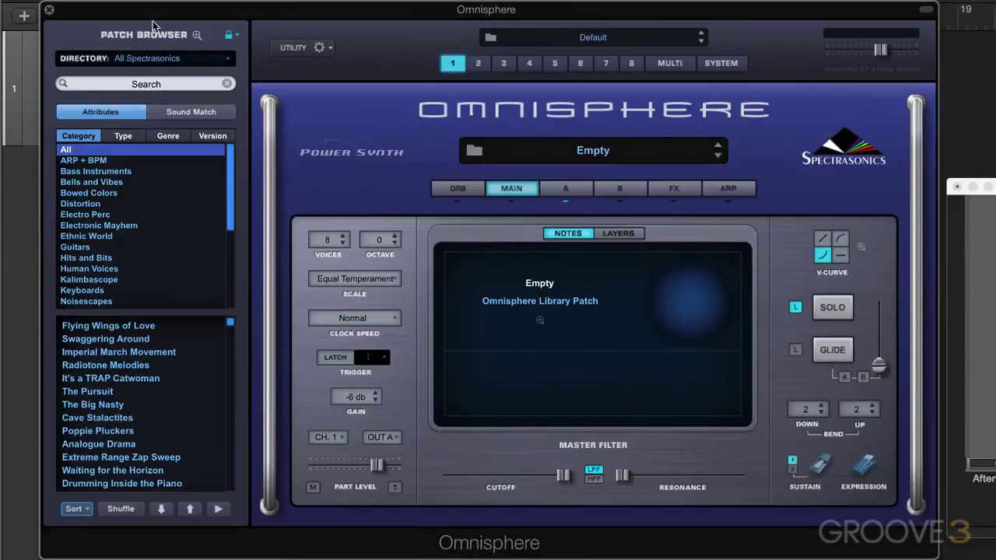
pyautogui.click(197, 36)
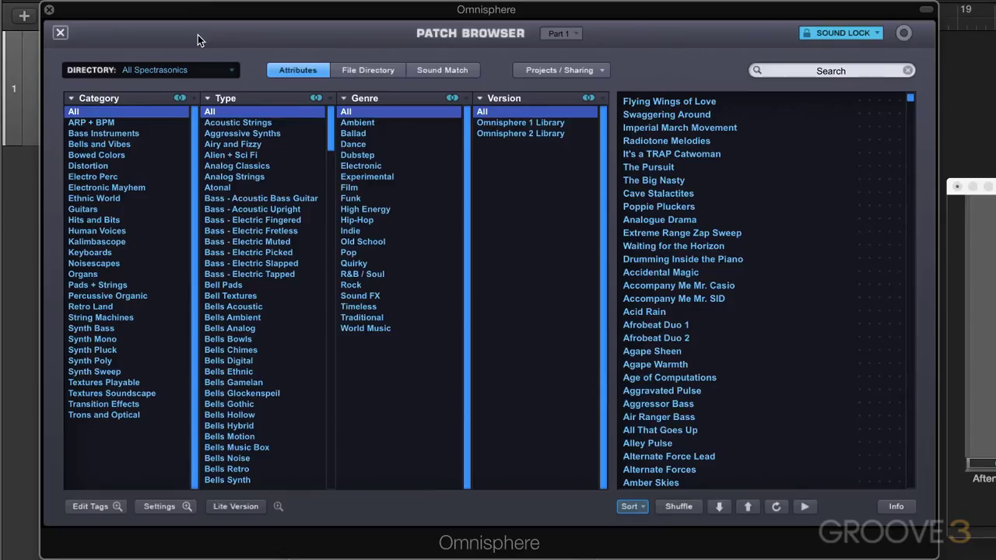
pyautogui.click(60, 34)
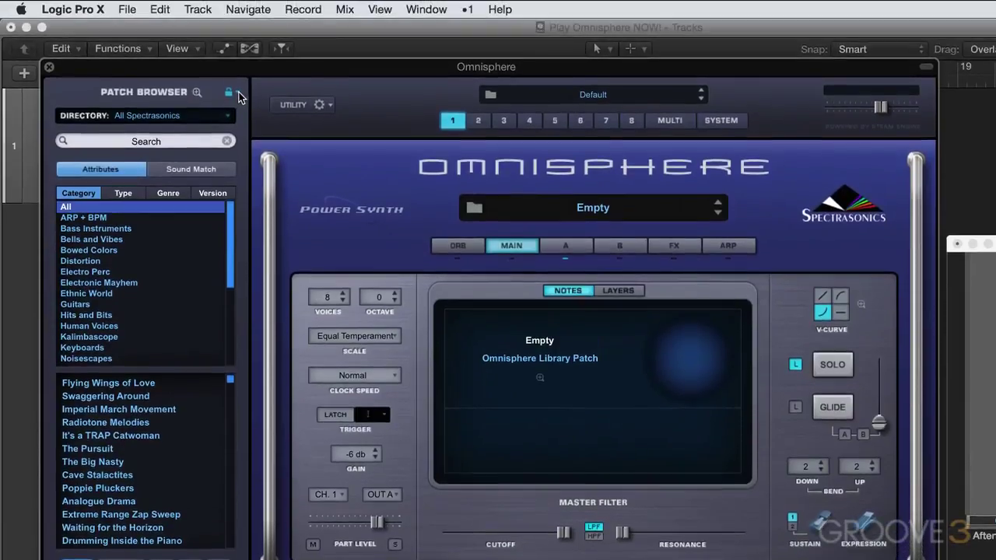
pyautogui.click(236, 35)
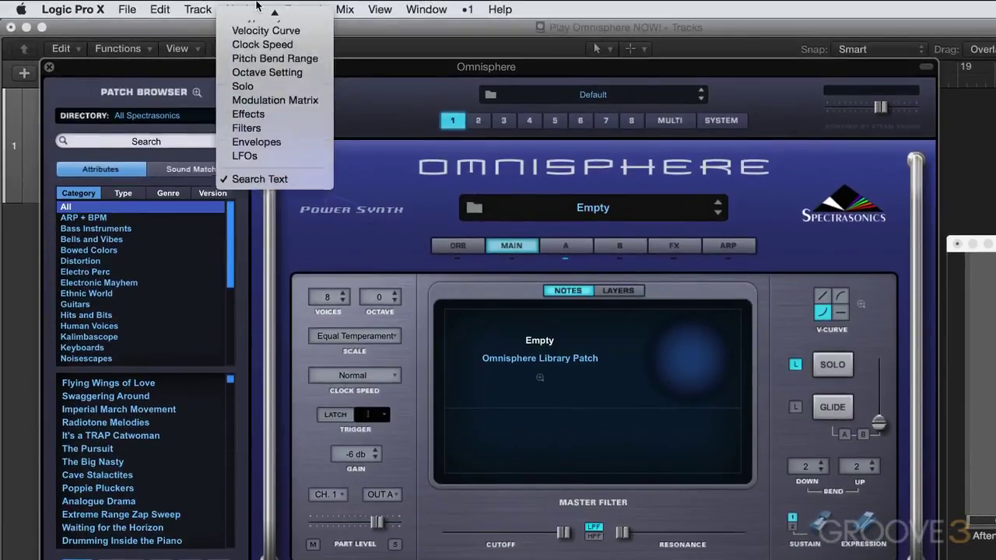
pyautogui.moveTo(250, 8)
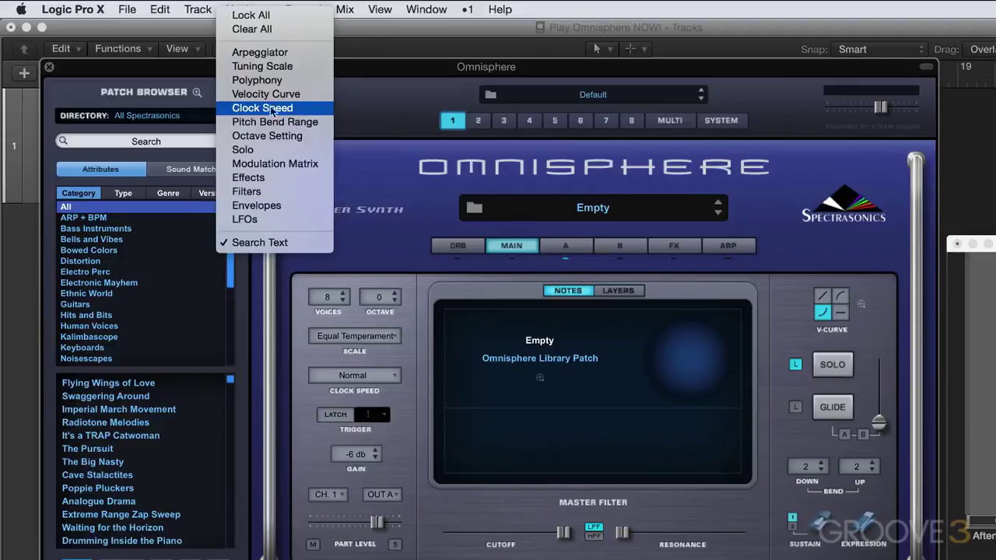
pyautogui.click(186, 98)
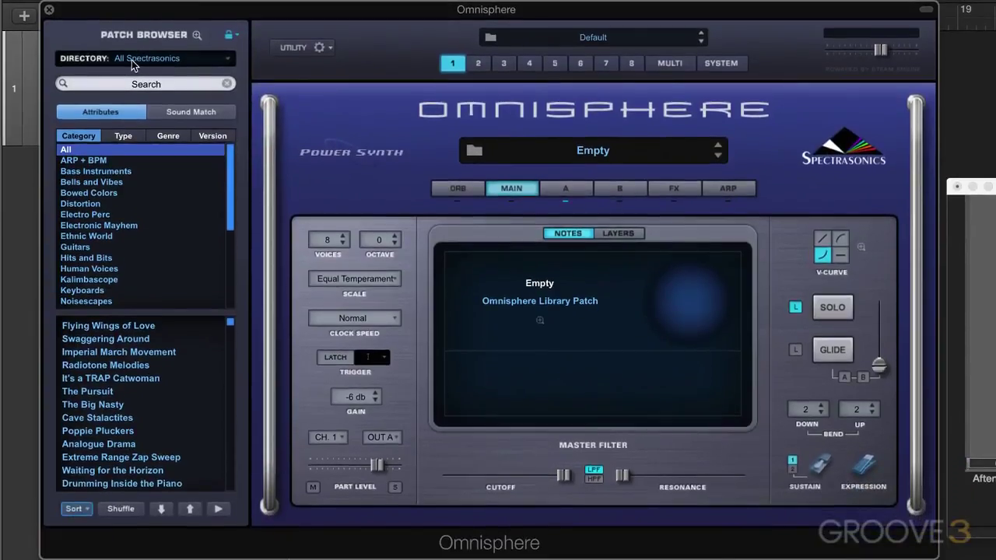
pyautogui.click(147, 115)
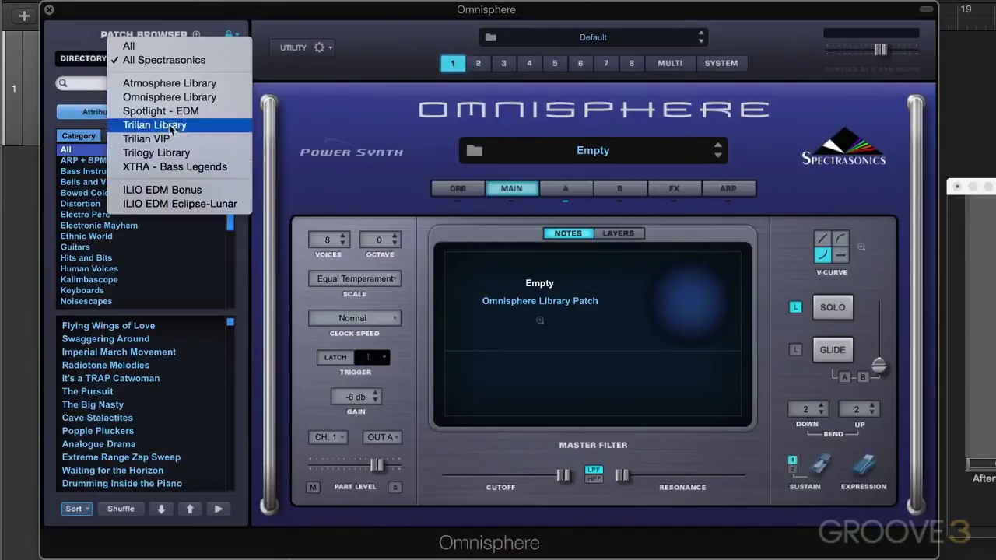
pyautogui.click(89, 45)
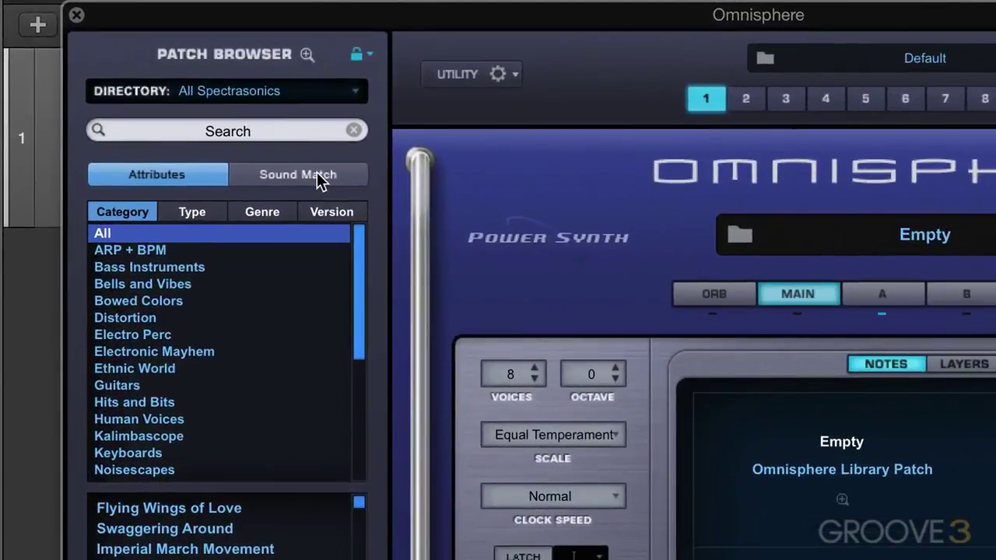
pyautogui.click(319, 179)
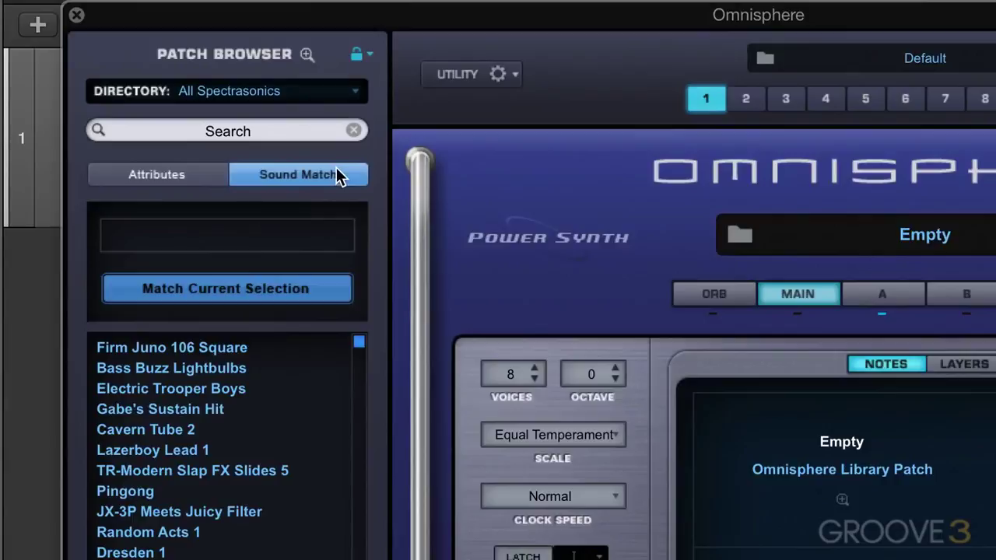
pyautogui.click(168, 175)
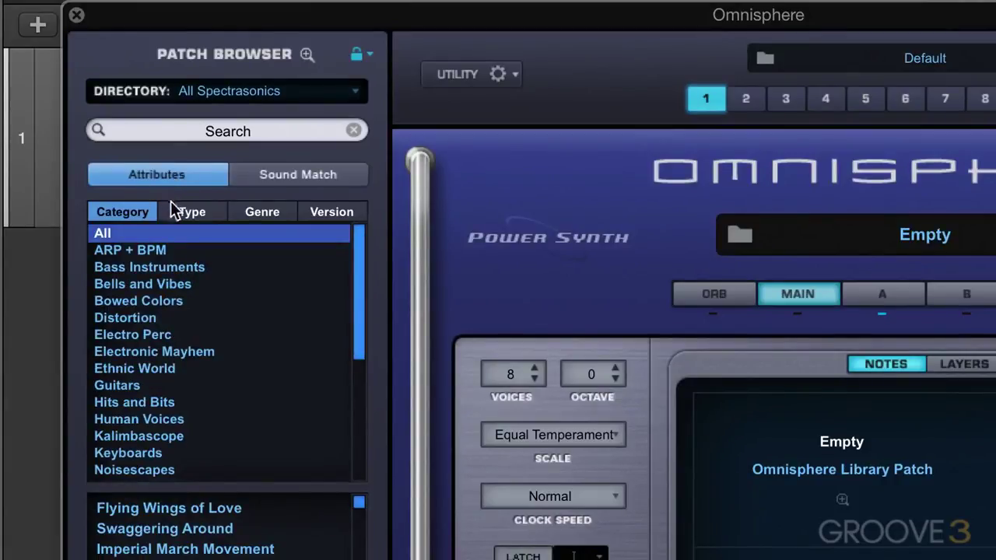
pyautogui.click(134, 215)
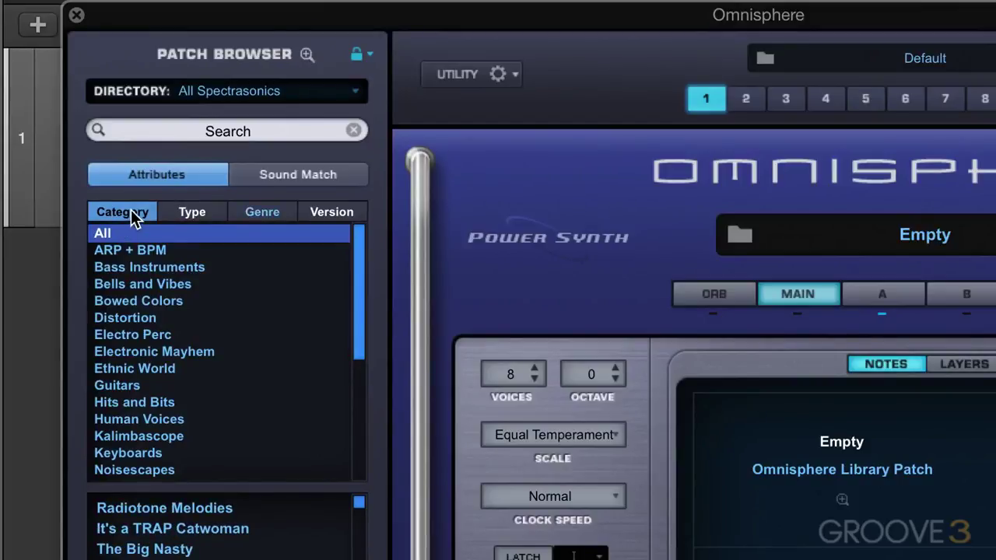
pyautogui.click(122, 212)
pyautogui.press('Escape')
pyautogui.click(132, 208)
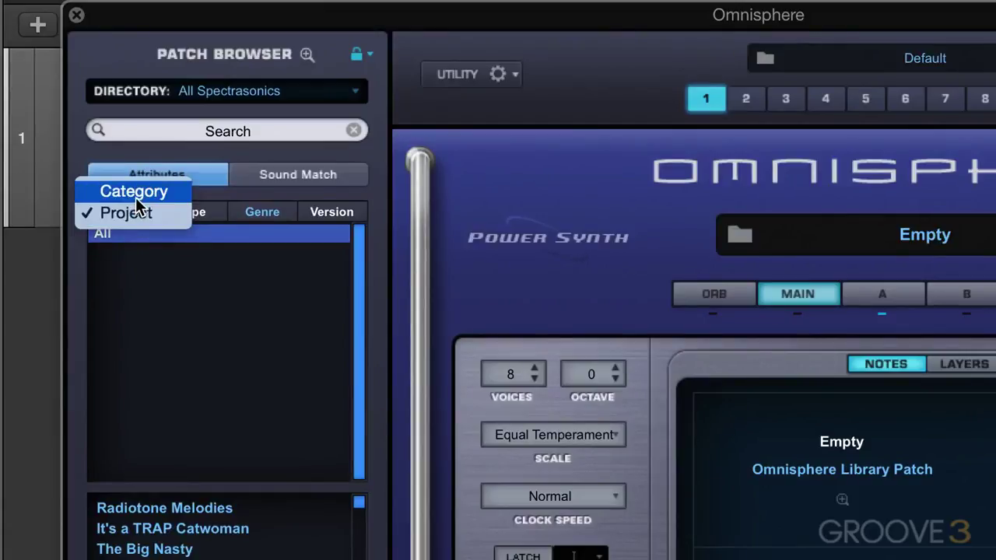
pyautogui.click(135, 197)
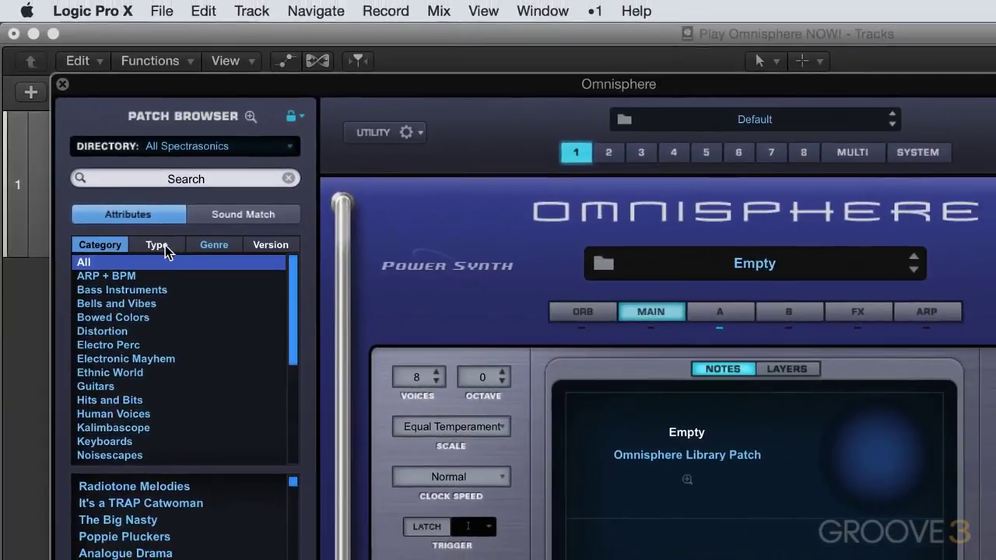
# Step: Switch the Type attribute column to show Genre
pyautogui.click(201, 211)
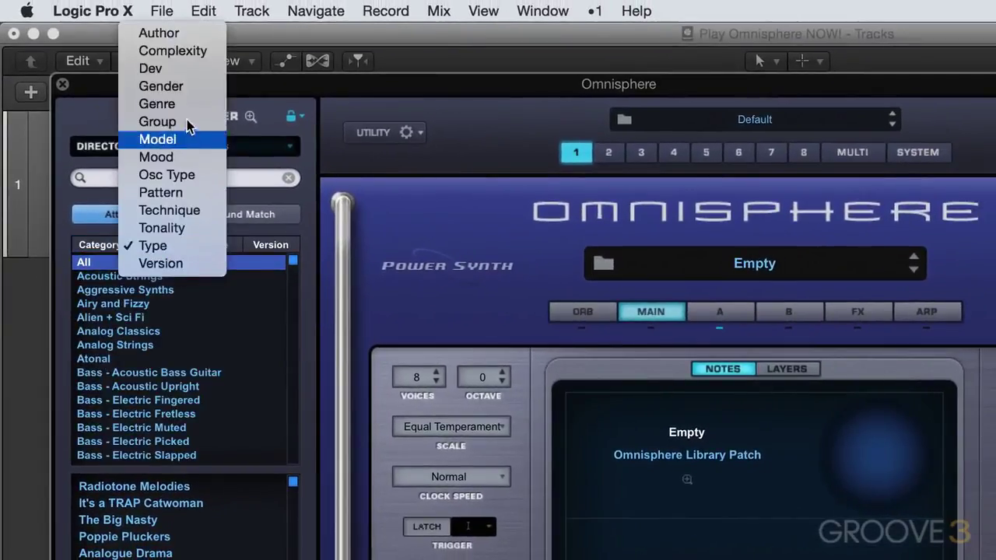
pyautogui.click(155, 109)
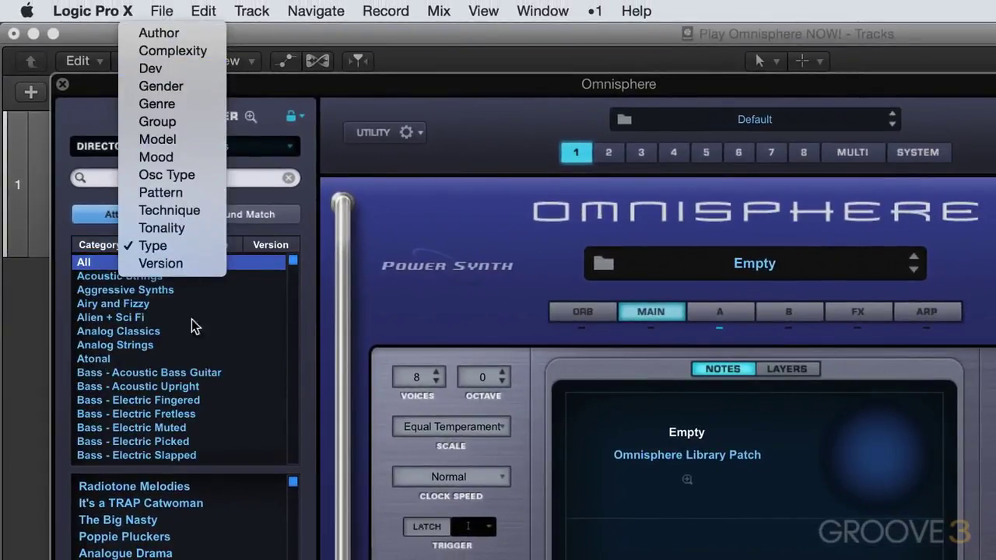
pyautogui.click(218, 247)
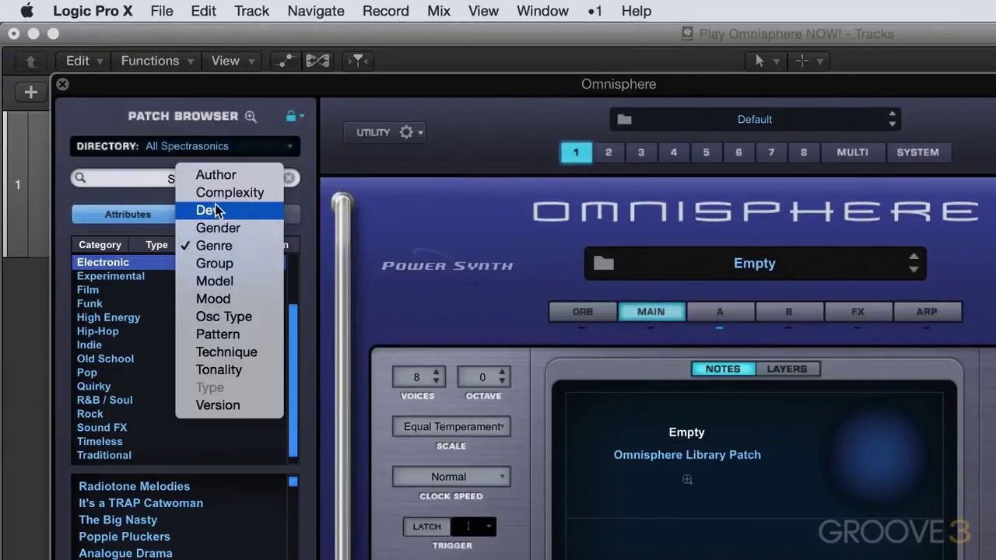
pyautogui.click(160, 280)
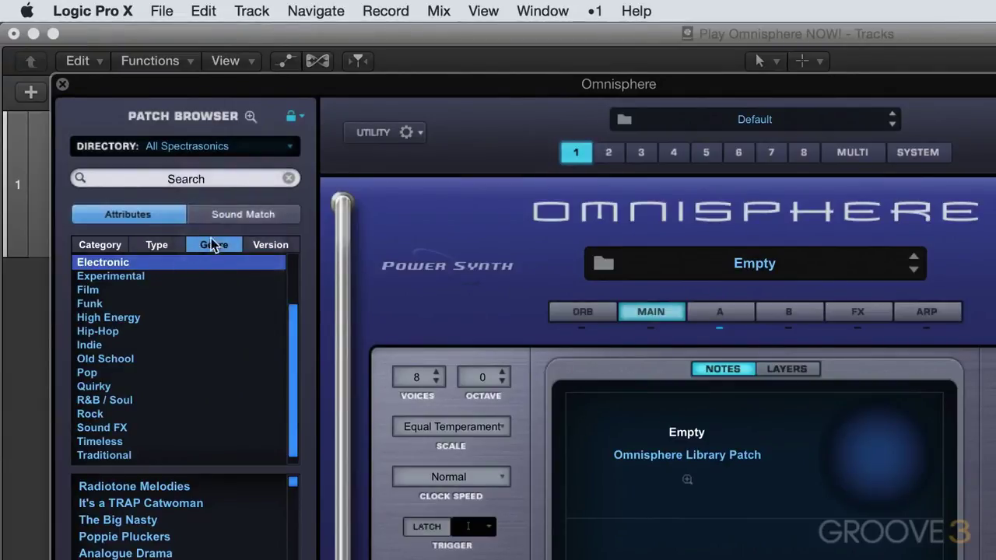
# Step: Search the patch browser for 'guitar'
pyautogui.click(208, 177)
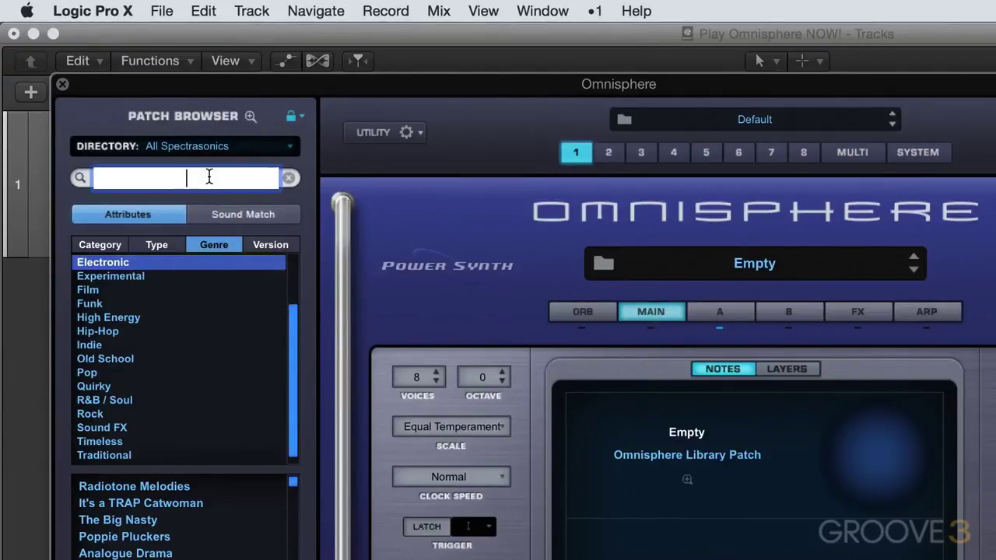
pyautogui.write('guitar')
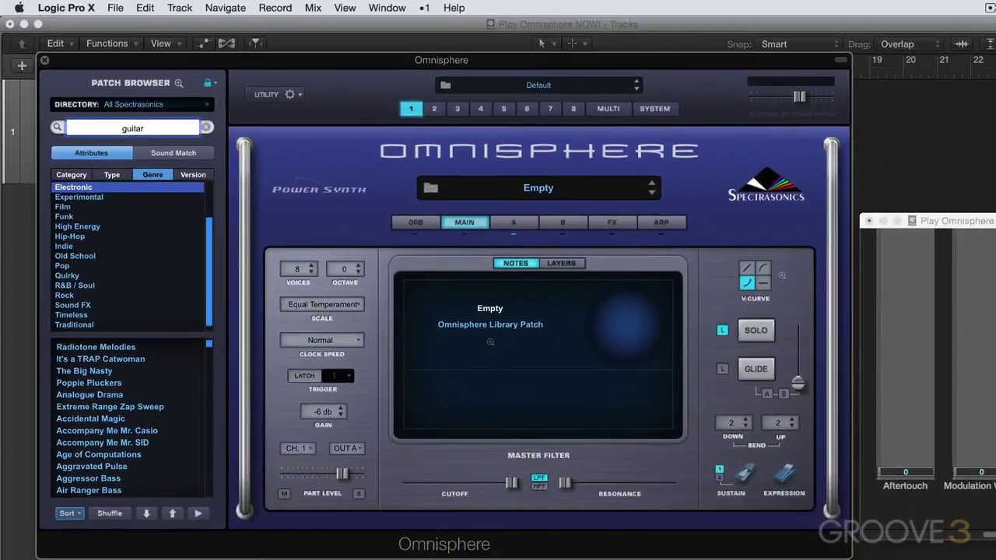
pyautogui.press('Return')
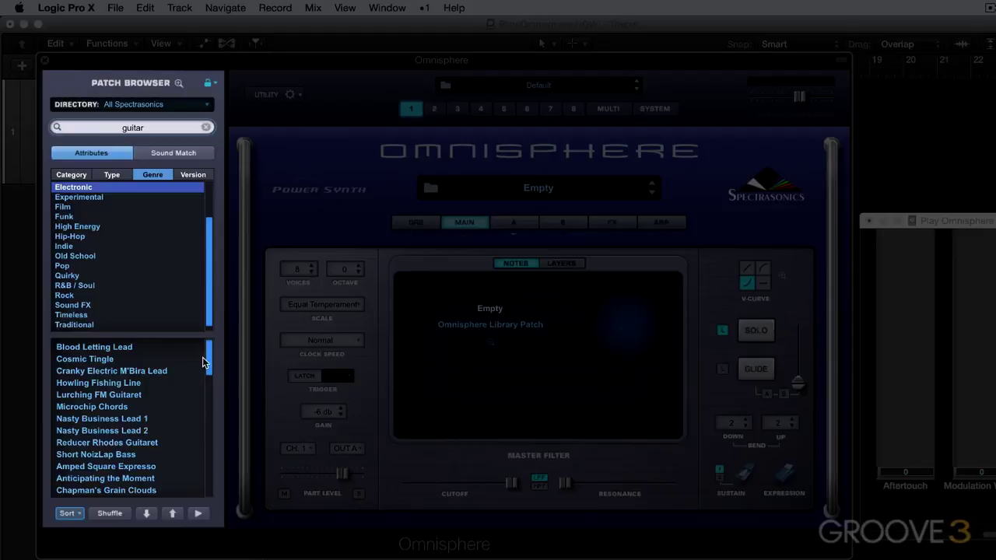
# Step: Filter the guitar results by Hip-Hop, then narrow them to the Old School genre
pyautogui.moveTo(204, 362)
pyautogui.mouseDown()
pyautogui.moveTo(200, 462)
pyautogui.moveTo(206, 346)
pyautogui.mouseUp()
pyautogui.click(79, 237)
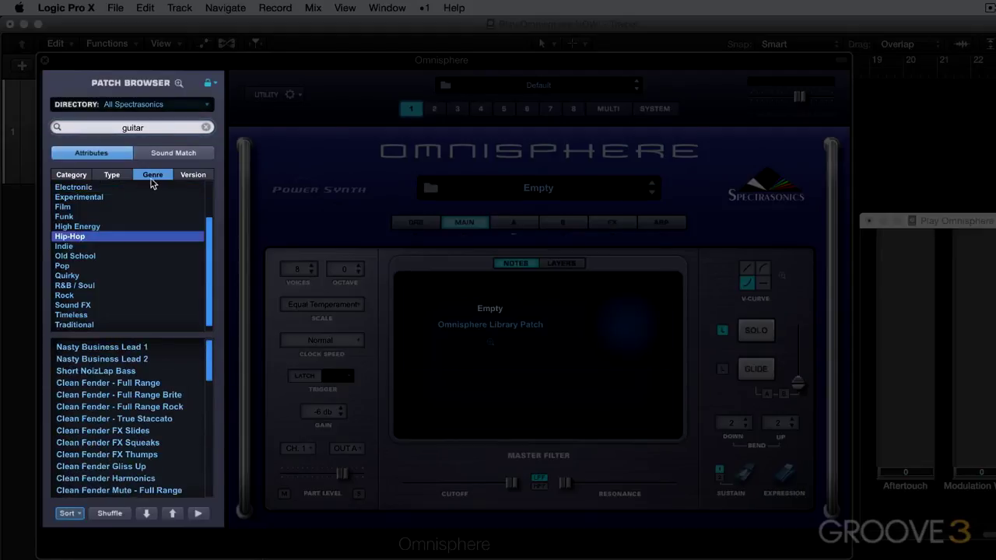
pyautogui.click(78, 257)
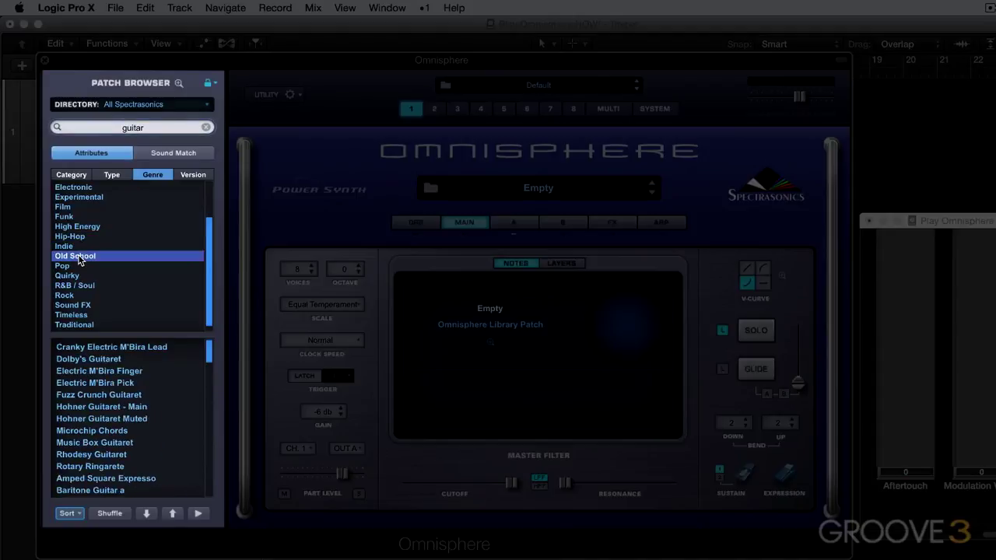
# Step: Check the Type and Version attribute lists, then return to the Genre list
pyautogui.click(113, 175)
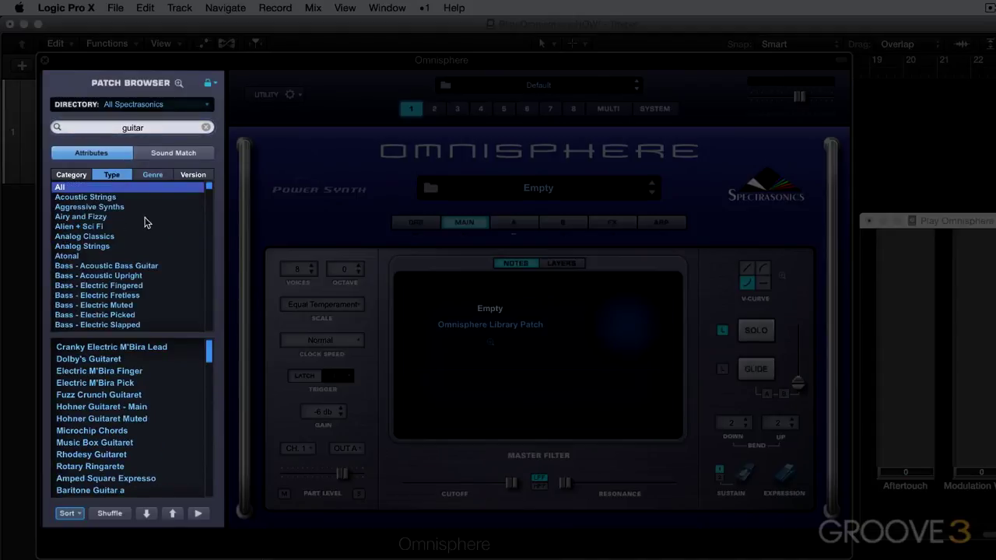
pyautogui.click(195, 178)
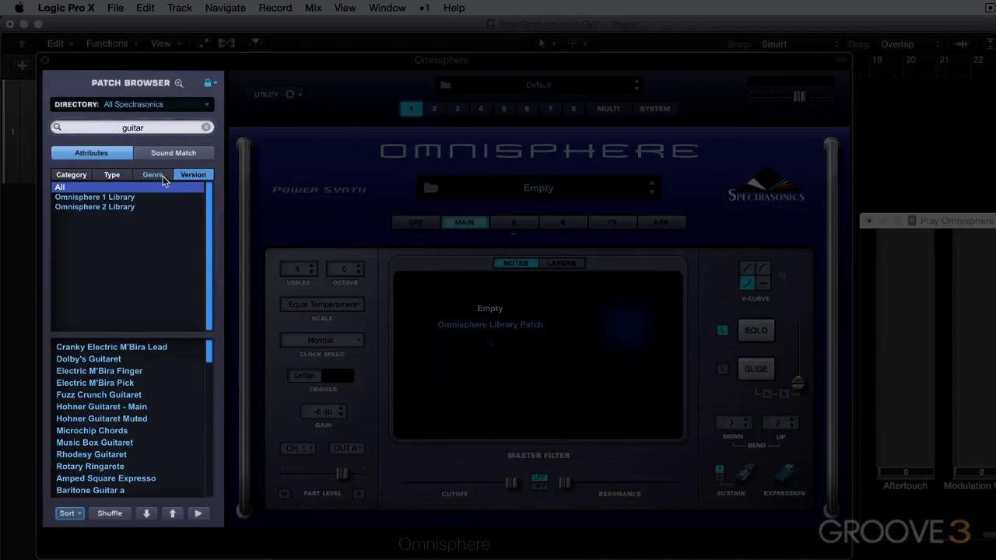
pyautogui.click(162, 174)
pyautogui.click(196, 176)
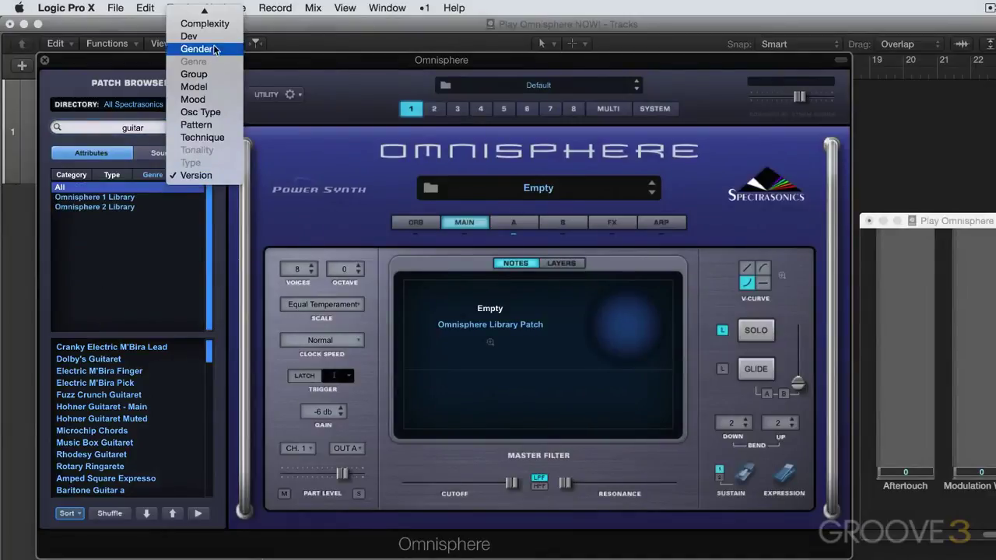
pyautogui.click(158, 185)
pyautogui.click(153, 175)
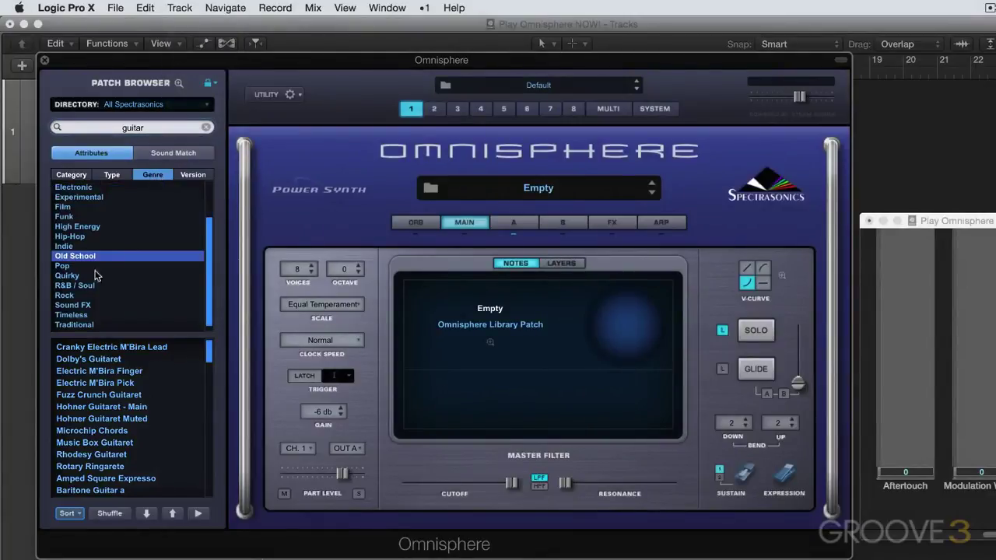
# Step: Load Electric M'Bira Finger and view its Layer A/B, then its patch notes
pyautogui.click(90, 372)
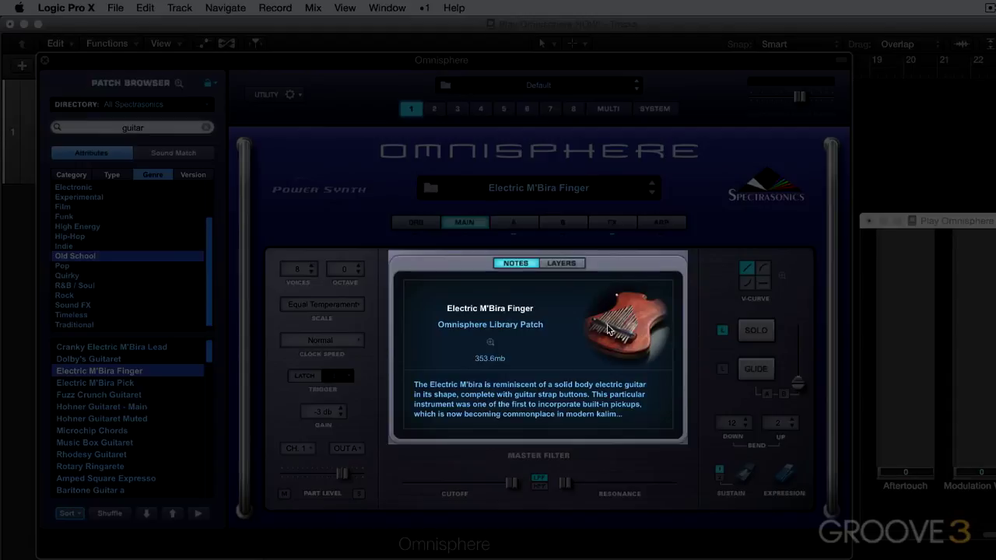
pyautogui.click(568, 265)
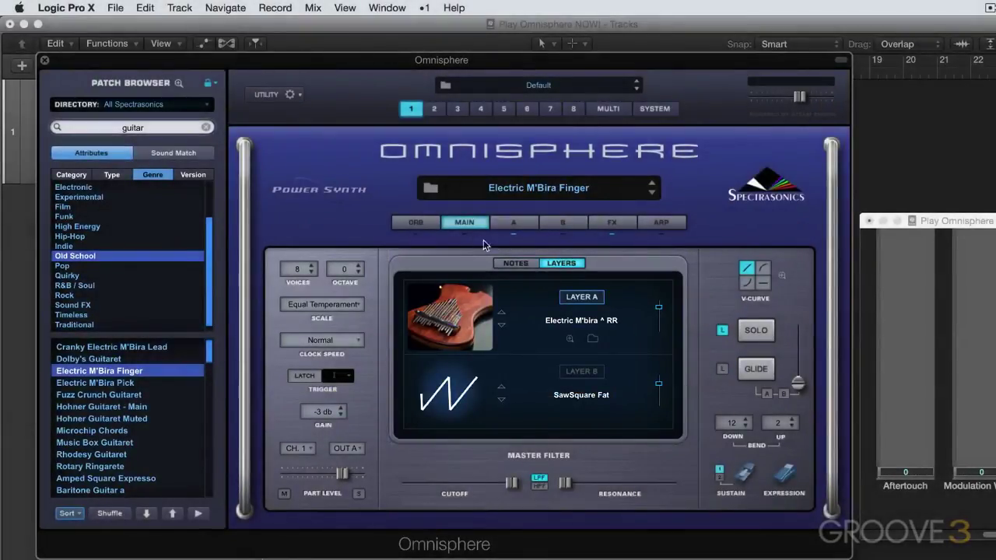
pyautogui.click(514, 265)
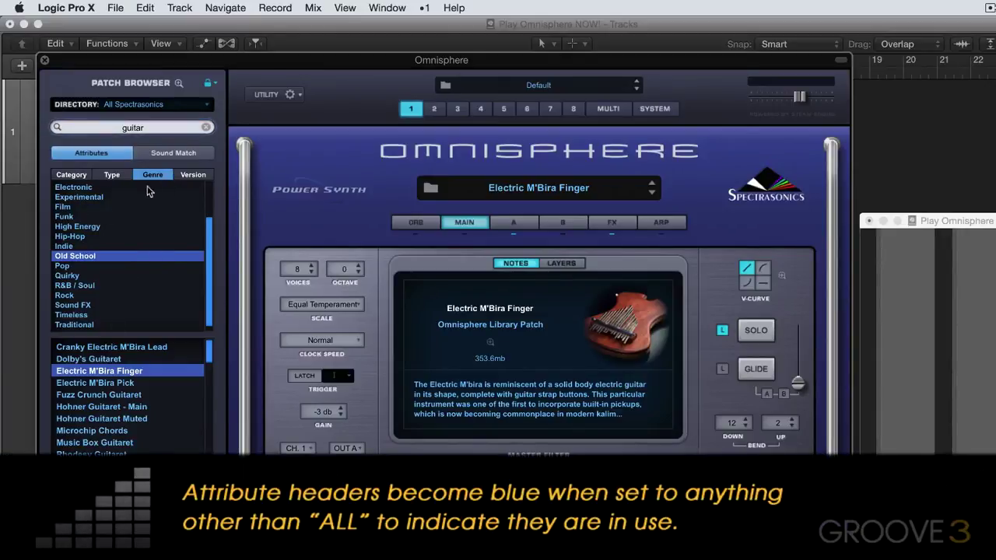
# Step: Sound-match Electric M'Bira Finger, try Power Blowout and Howling Fishing Line, then load Ferocious Megalomaniac
pyautogui.click(171, 153)
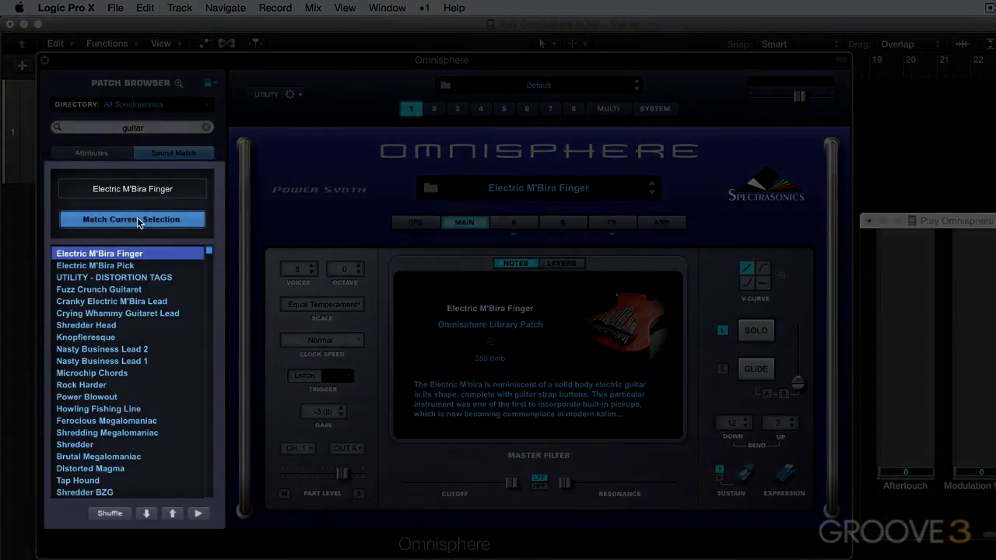
pyautogui.click(137, 218)
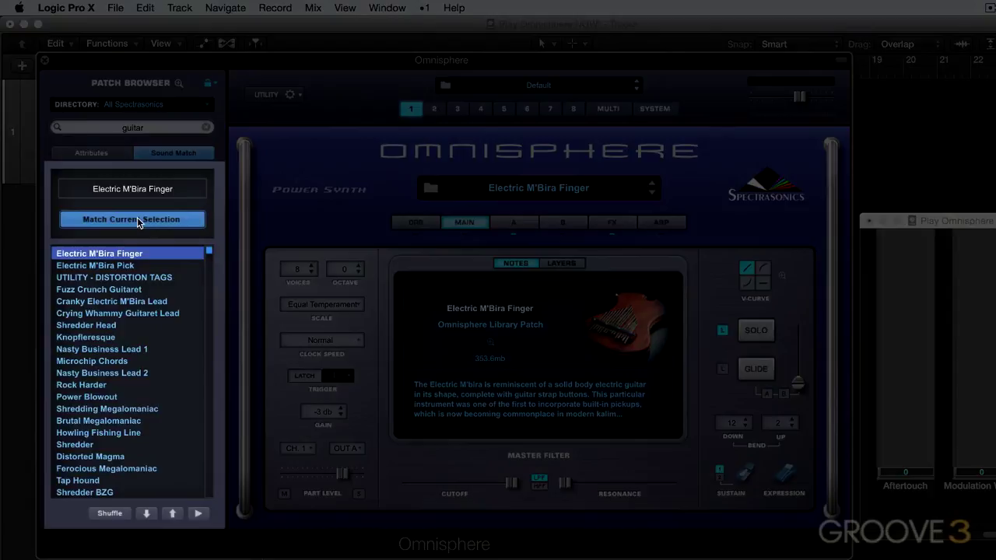
pyautogui.click(95, 397)
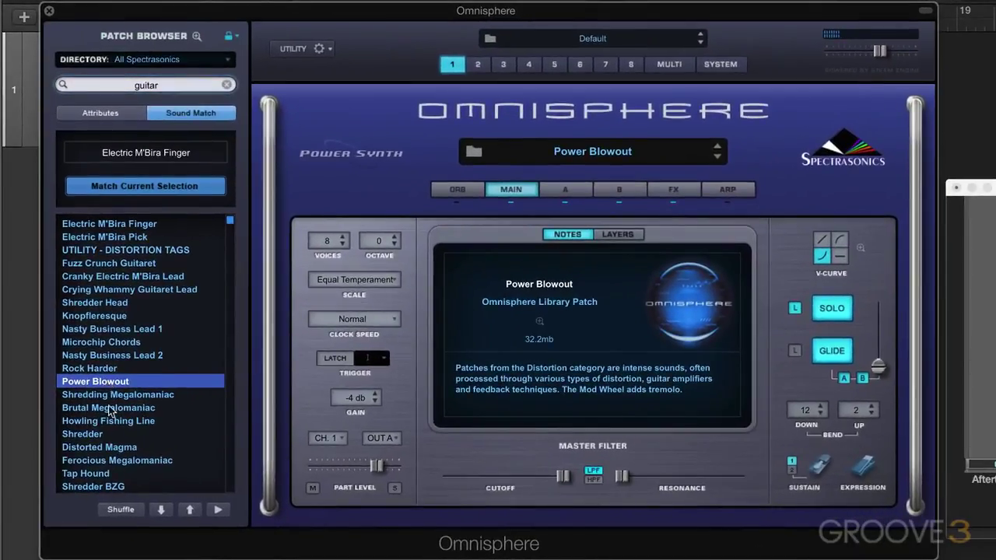
pyautogui.click(119, 421)
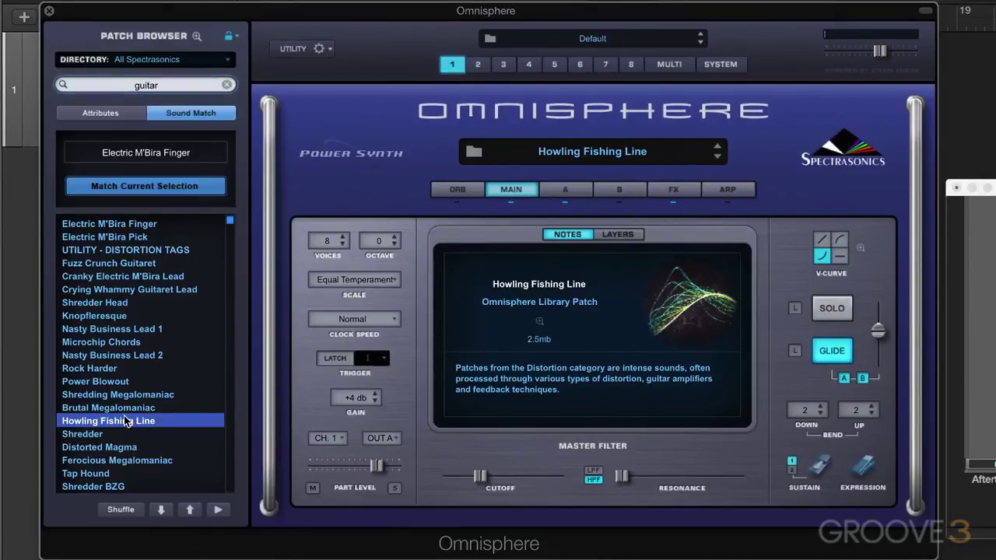
pyautogui.click(87, 462)
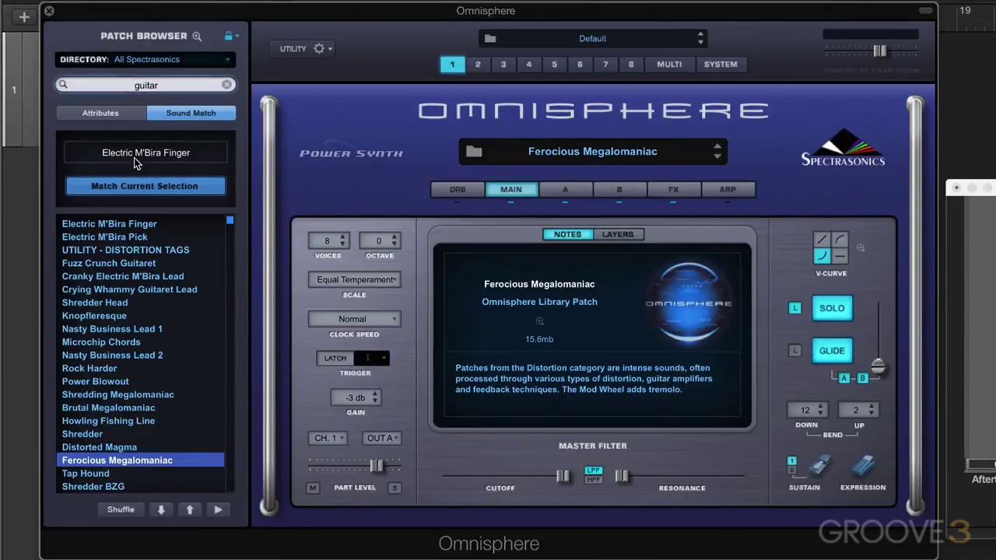
pyautogui.click(120, 111)
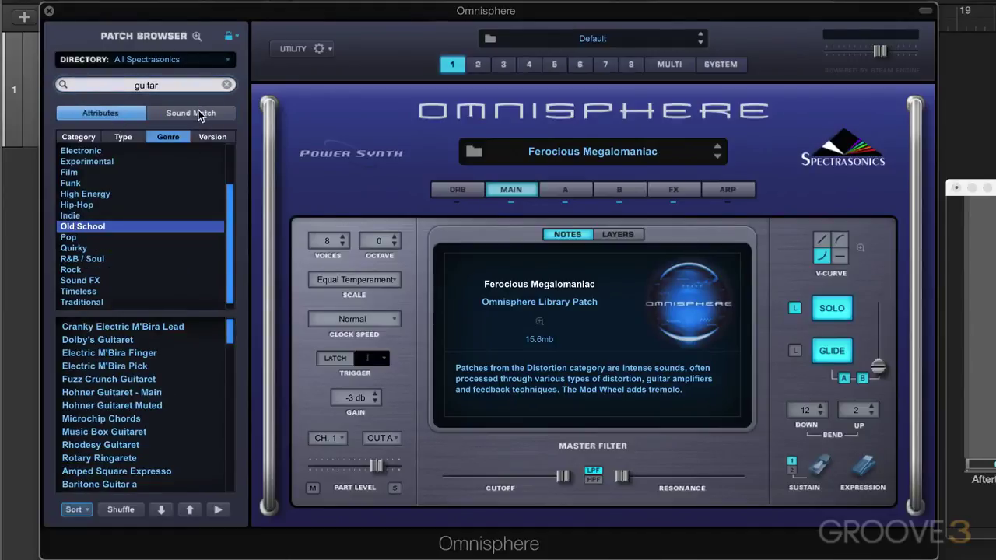
# Step: Sort the guitar patch list A-Z, then Z-A, then by ratings
pyautogui.click(87, 510)
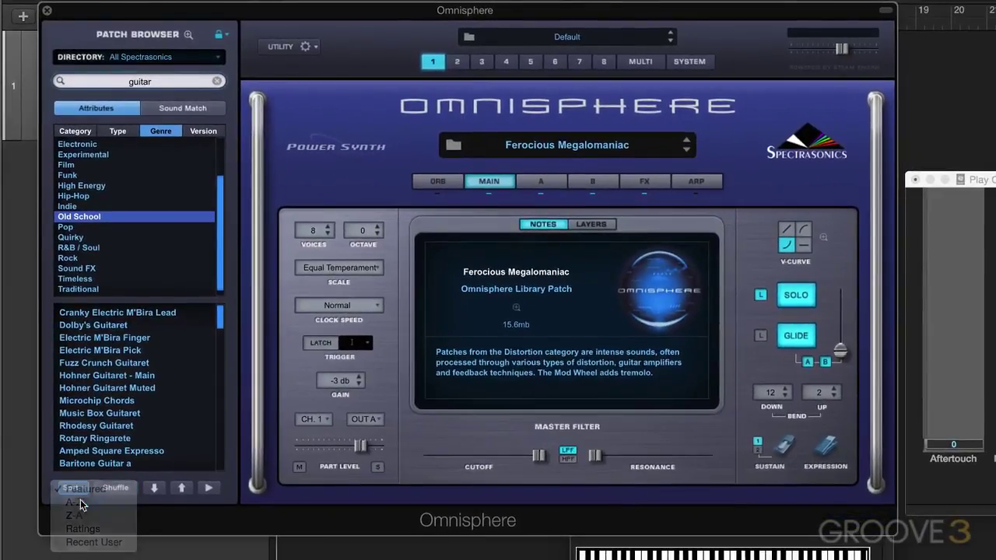
pyautogui.click(83, 504)
pyautogui.click(78, 489)
pyautogui.click(78, 493)
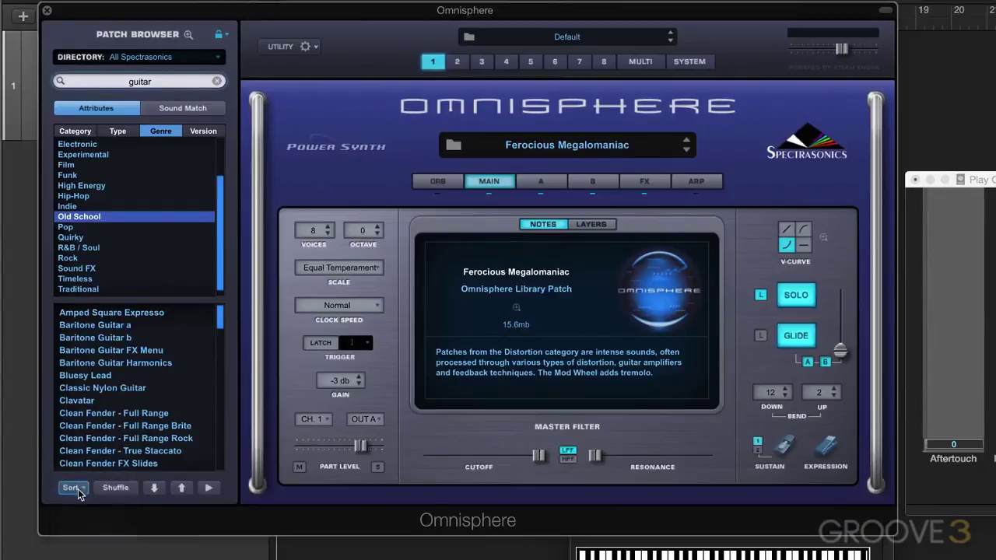
pyautogui.click(78, 490)
pyautogui.click(82, 504)
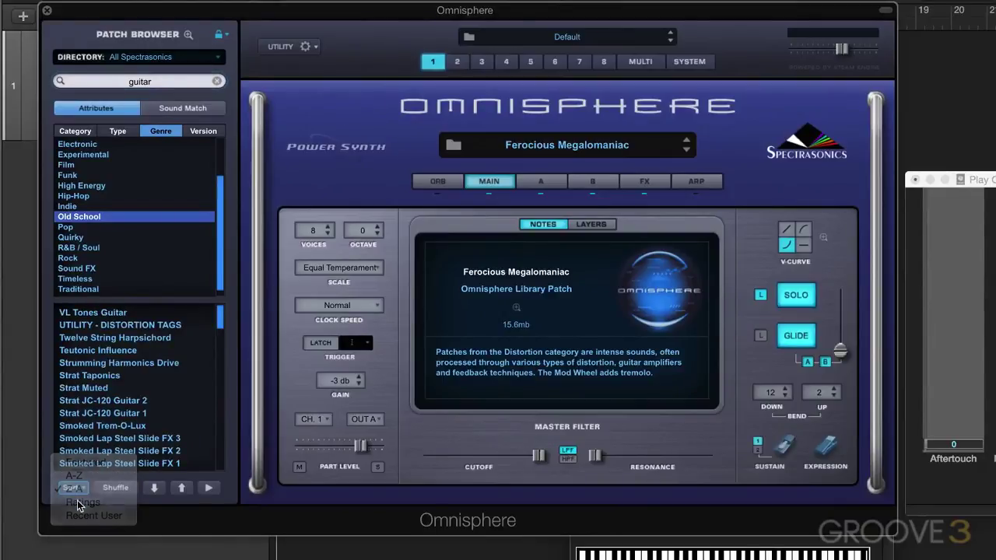
pyautogui.click(72, 488)
pyautogui.click(83, 501)
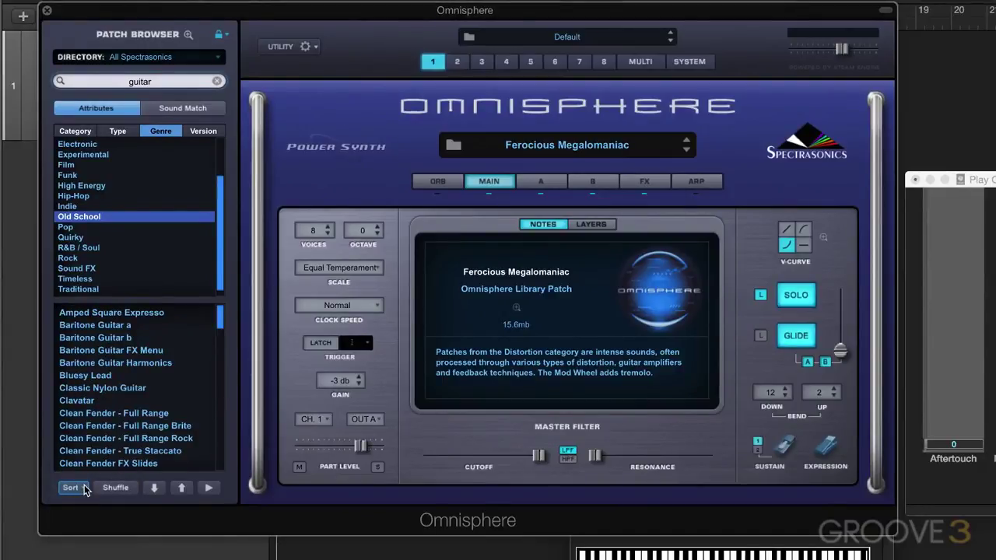
pyautogui.click(84, 489)
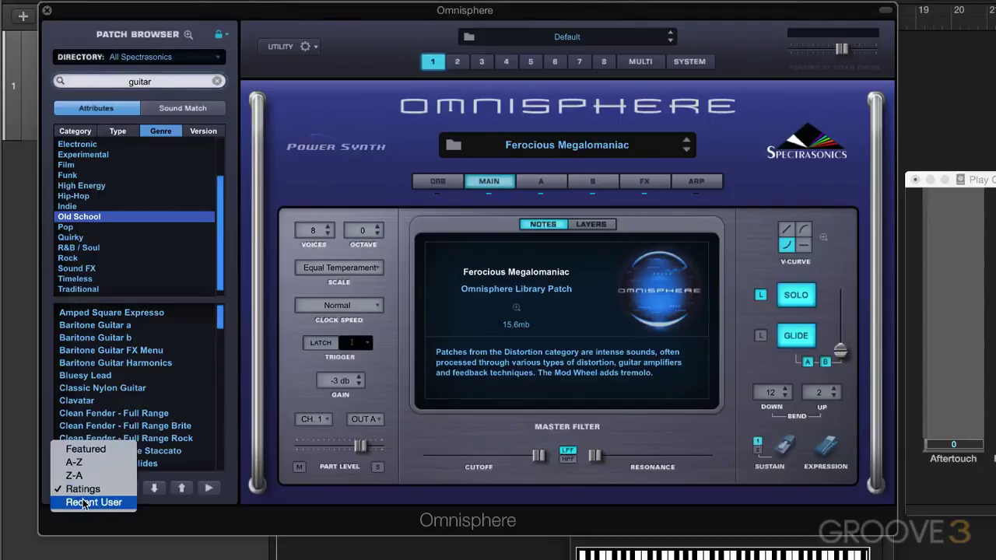
pyautogui.click(56, 434)
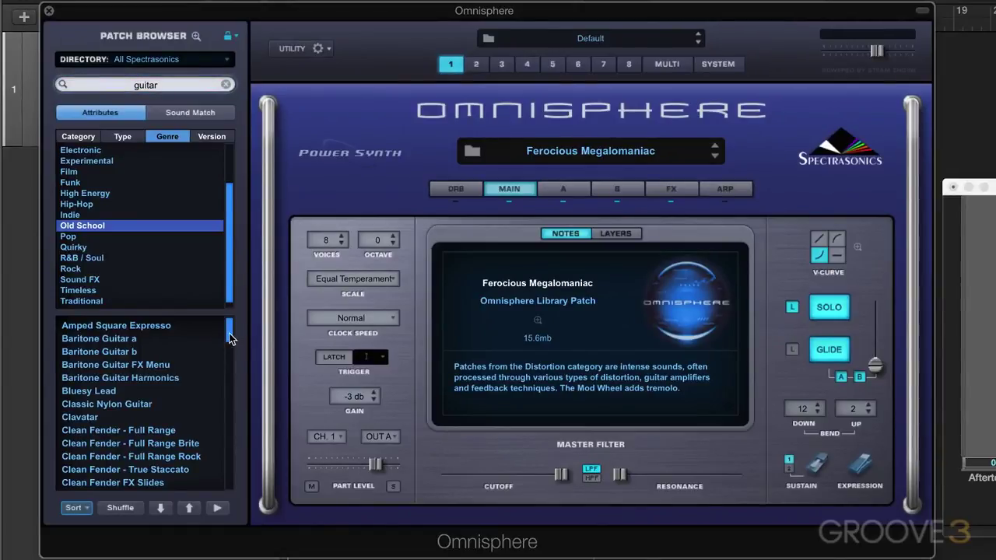
pyautogui.moveTo(229, 333)
pyautogui.mouseDown()
pyautogui.moveTo(222, 418)
pyautogui.moveTo(228, 329)
pyautogui.mouseUp()
# Step: Shuffle the guitar patch list twice, ending with Smoked Lap Steel a on top
pyautogui.click(121, 509)
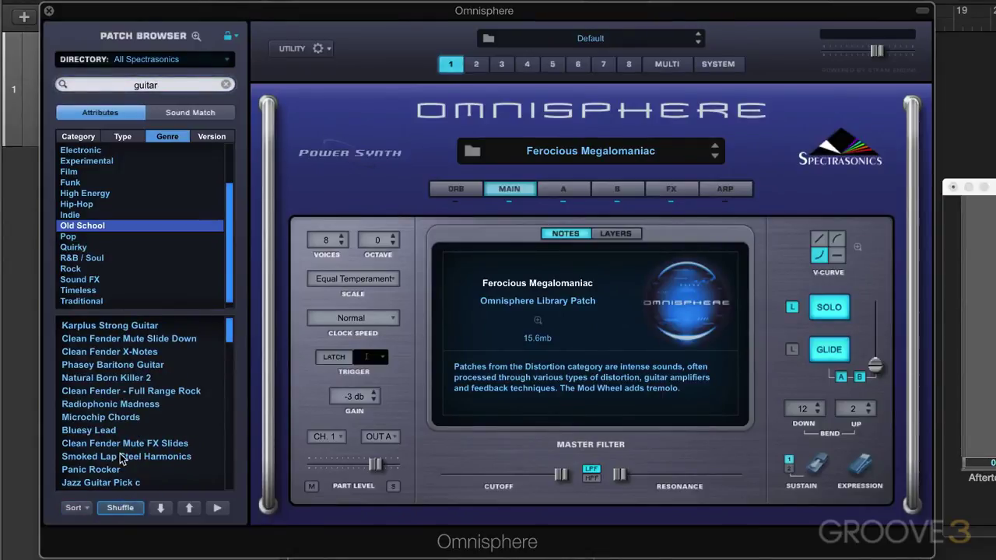
pyautogui.moveTo(229, 335)
pyautogui.mouseDown()
pyautogui.moveTo(227, 364)
pyautogui.moveTo(224, 329)
pyautogui.mouseUp()
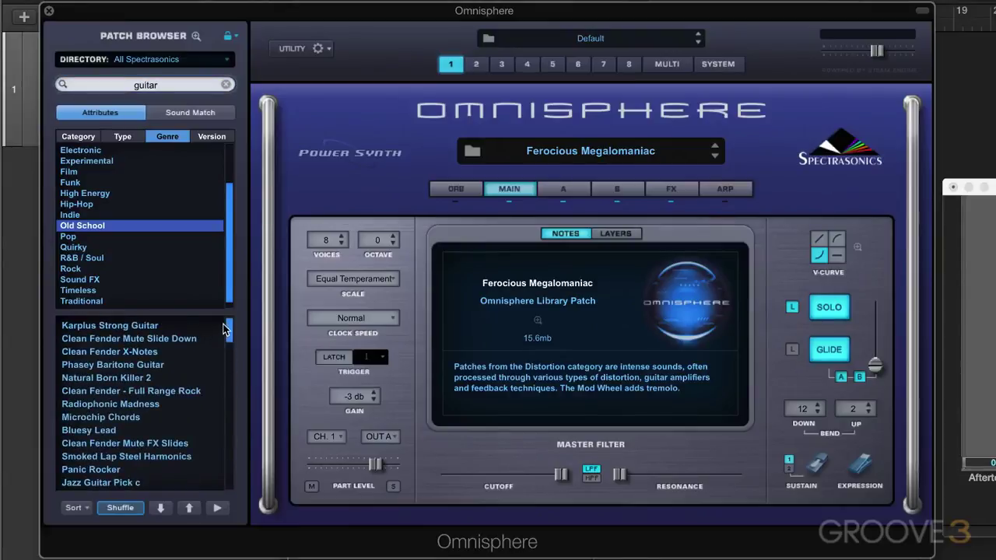
pyautogui.click(120, 507)
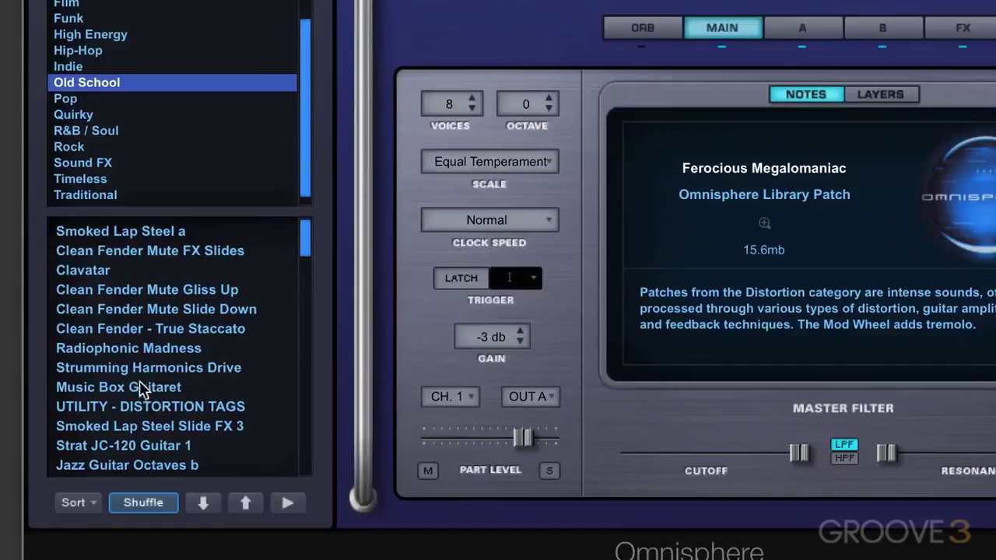
# Step: Load Strumming Harmonics Drive, audition the next patch, then step back to it
pyautogui.click(129, 391)
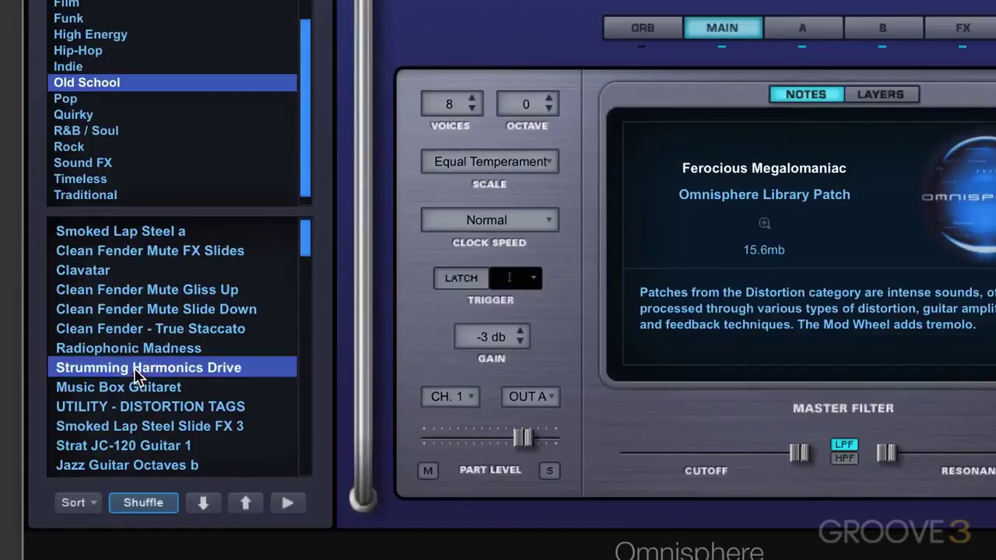
pyautogui.click(204, 502)
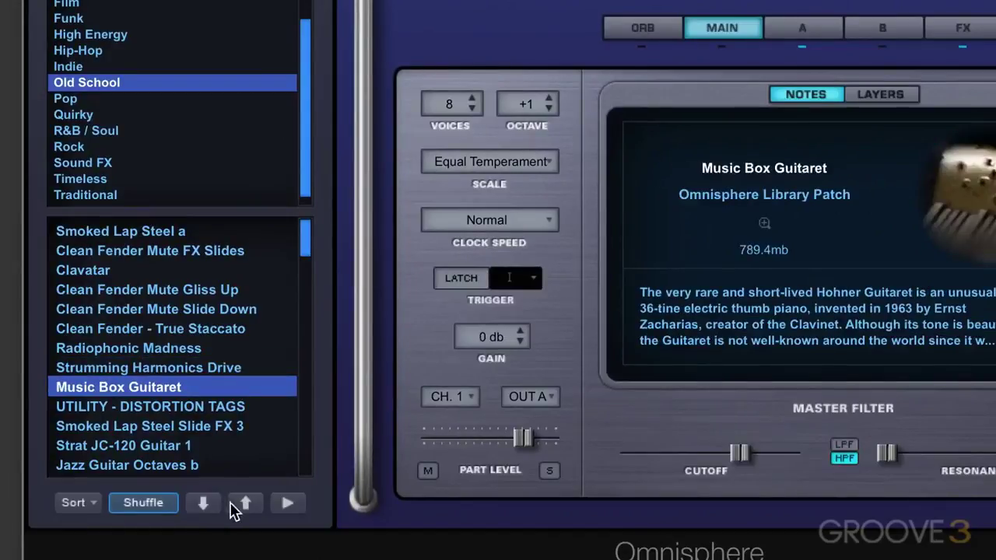
pyautogui.click(245, 503)
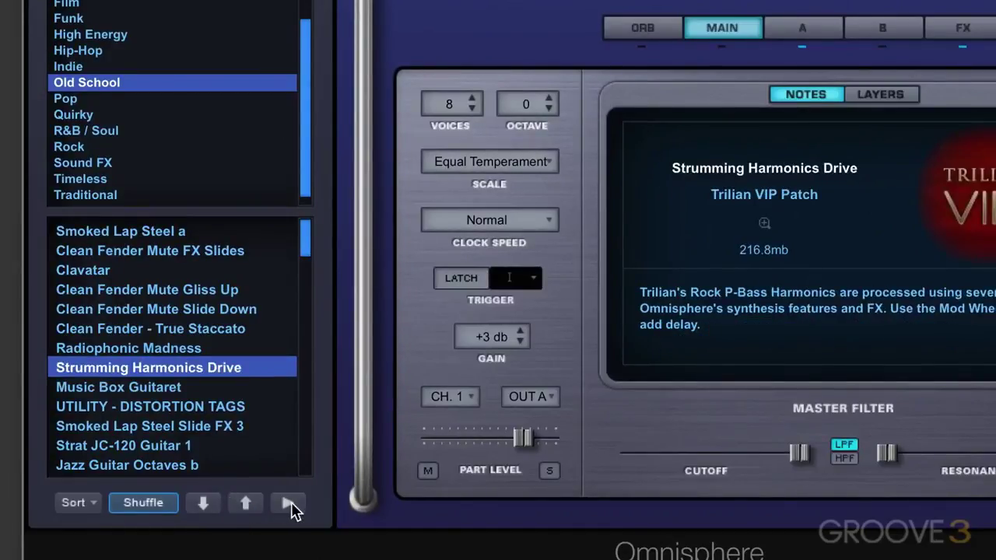